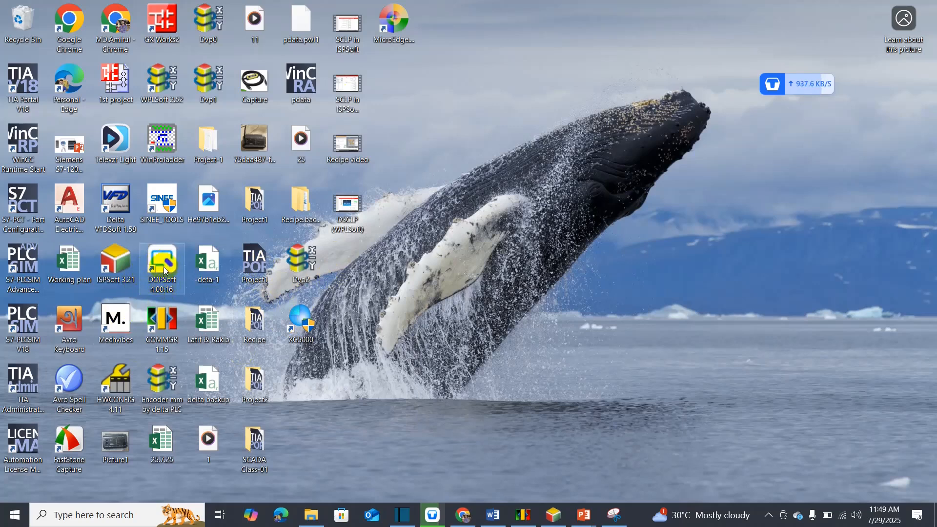
- Launch DOPSoft and start a new project
double_click(165, 269)
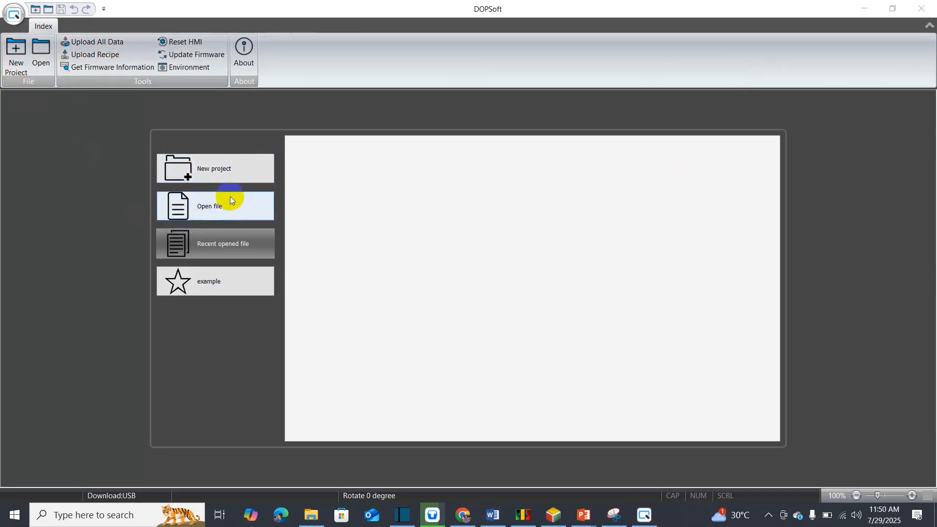
left_click(215, 177)
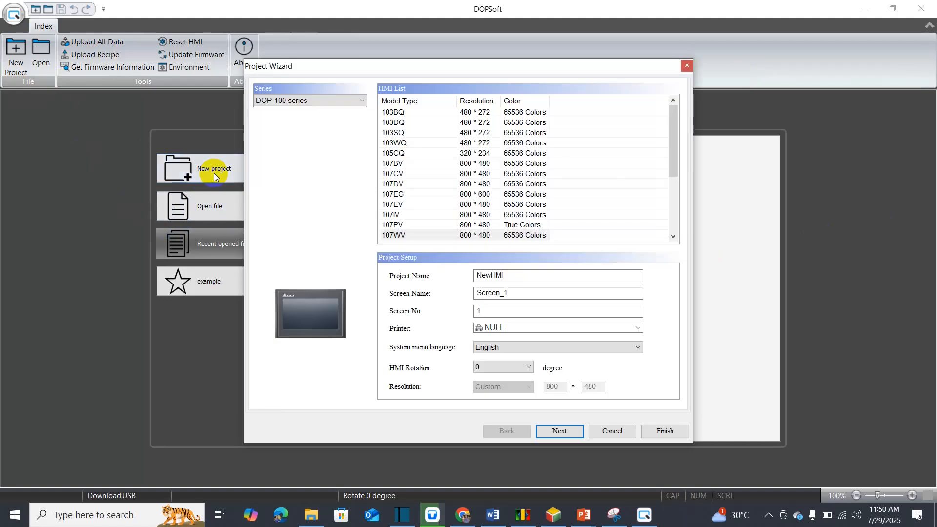
- Try the DOP-Handheld series for the new project and return the selection to the DOP-100 series
left_click(361, 102)
left_click(327, 123)
left_click(328, 107)
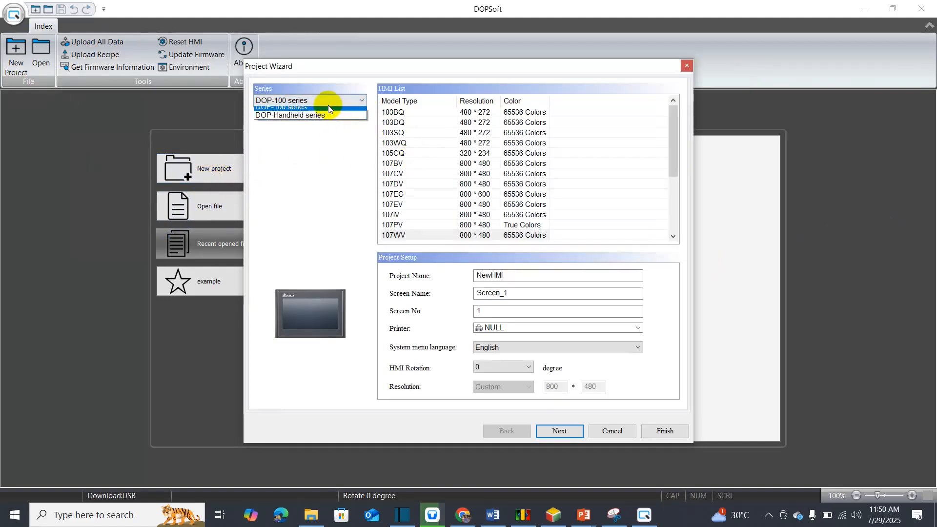
left_click(310, 119)
left_click(315, 100)
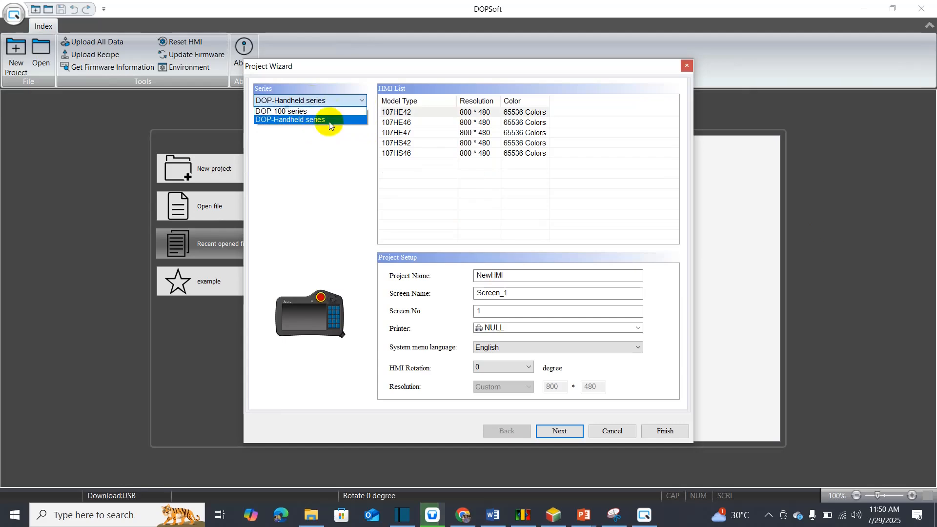
left_click(299, 112)
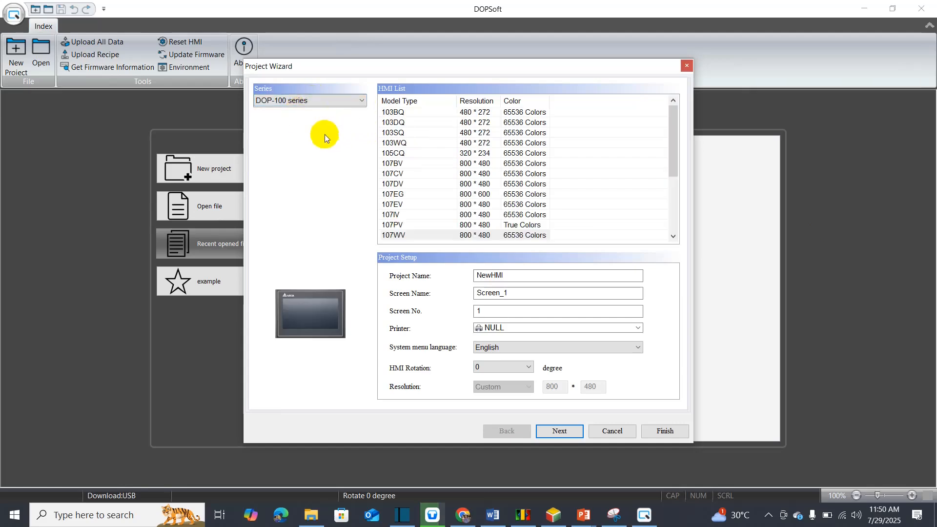
- Choose the 107BV HMI model for the project and continue to the communication settings
left_click(392, 166)
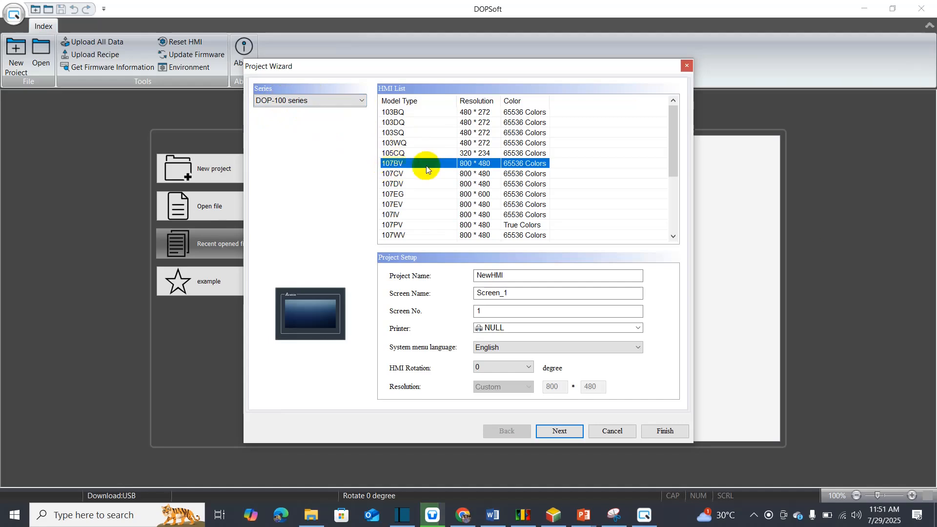
left_click(515, 296)
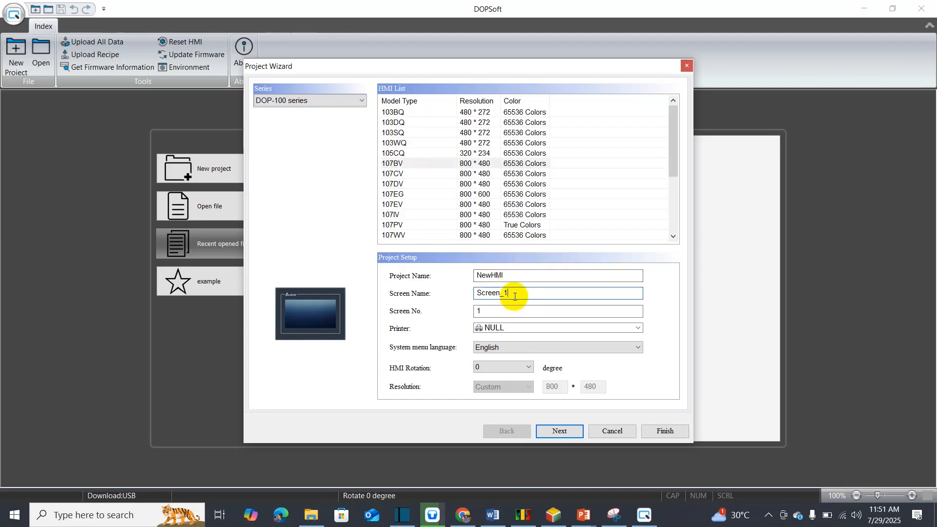
left_click(554, 433)
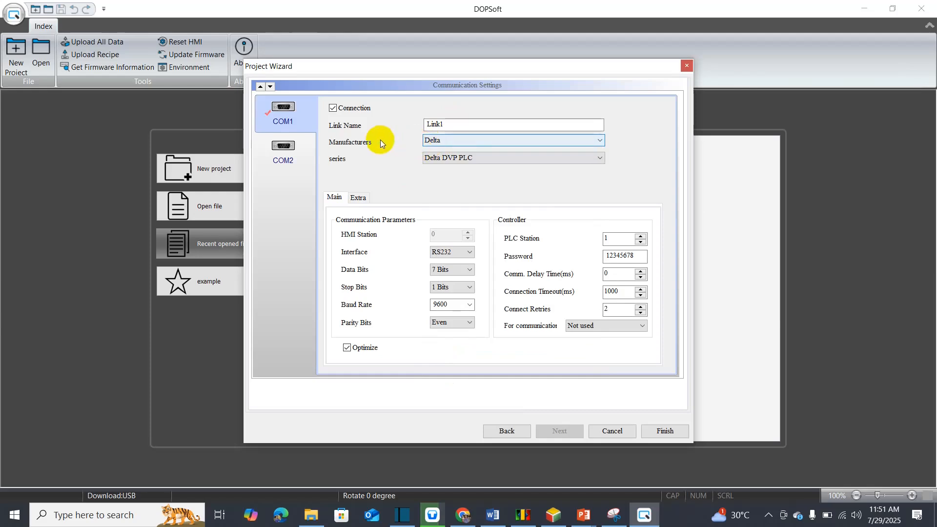
- Set the COM1 manufacturer to SIEMENS and view the PLC series it offers
left_click(483, 143)
scroll(445, 385, "down", 6)
left_click(439, 367)
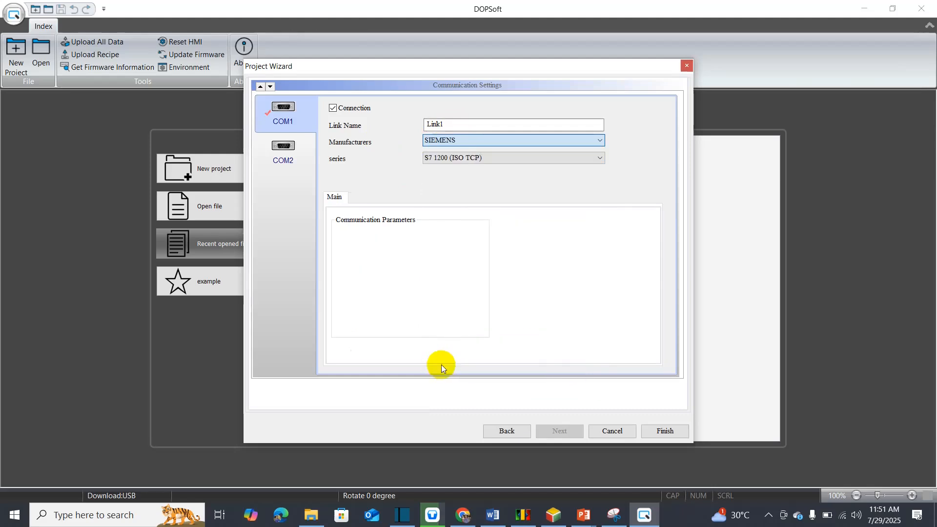
left_click(470, 159)
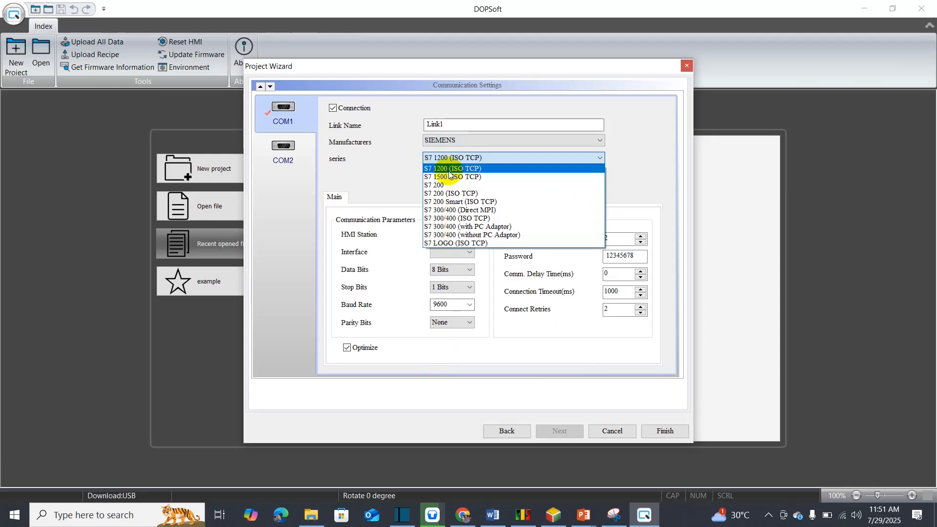
left_click(464, 140)
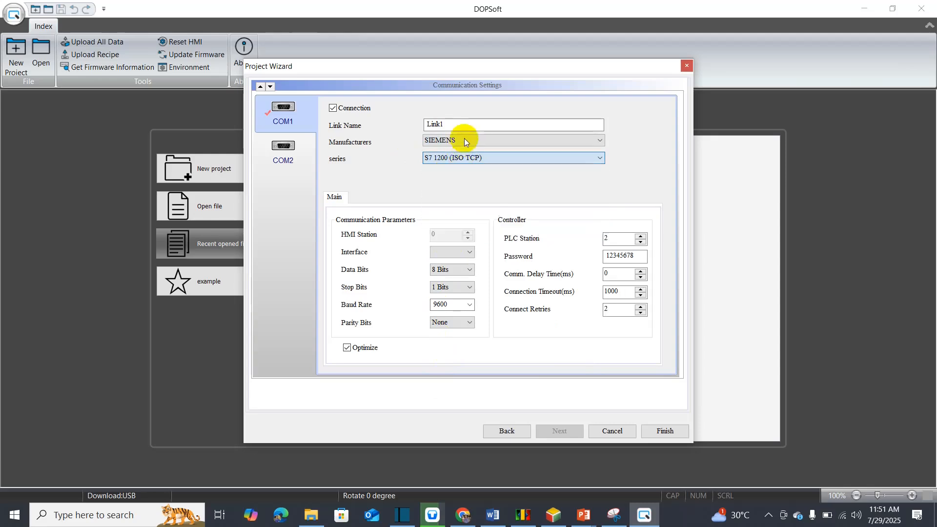
- Check the simulator driver in COMMGR and the open program in ISPSoft, and return to DOPSoft
left_click(524, 518)
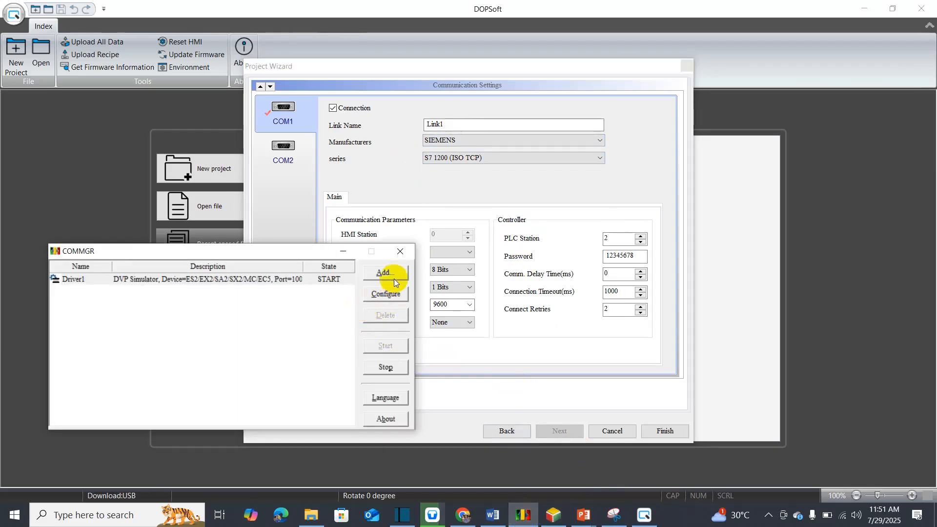
left_click(553, 515)
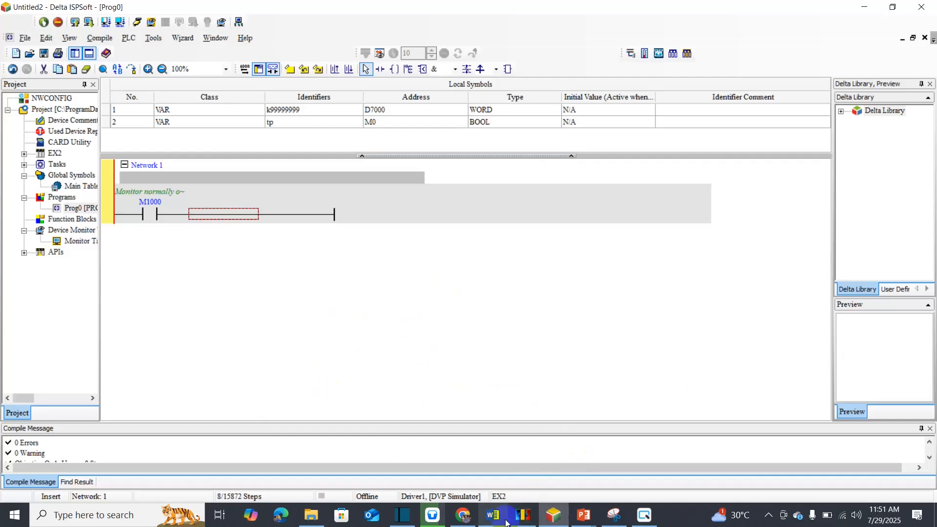
left_click(644, 518)
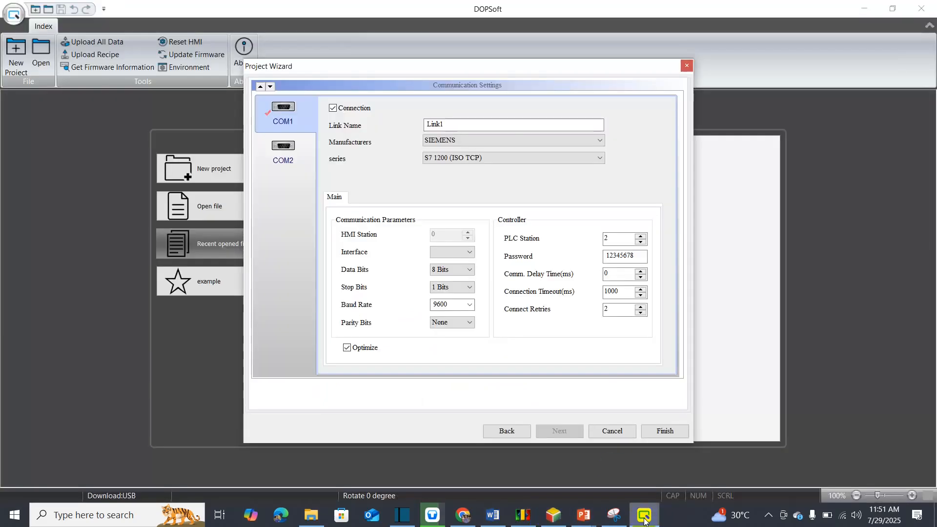
- Set the COM1 manufacturer to Delta and the series to Delta DVP PLC
left_click(493, 142)
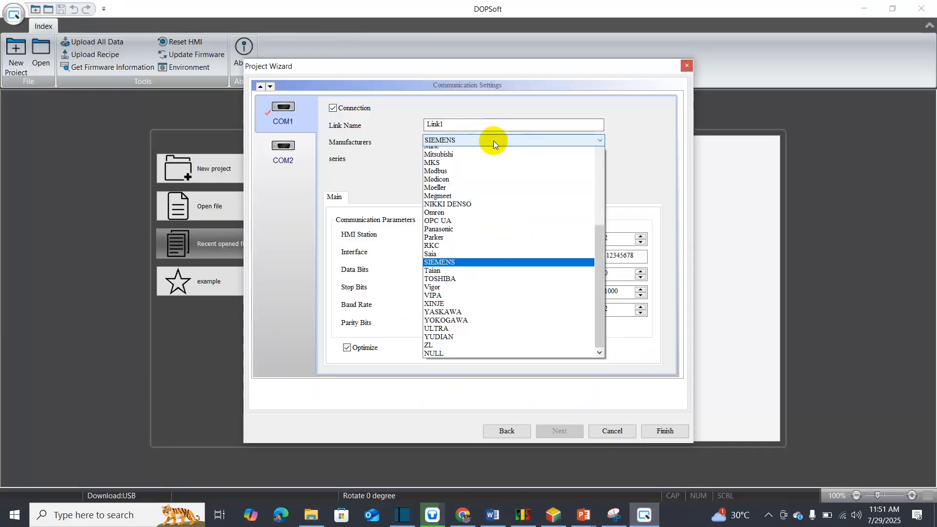
scroll(454, 205, "up", 10)
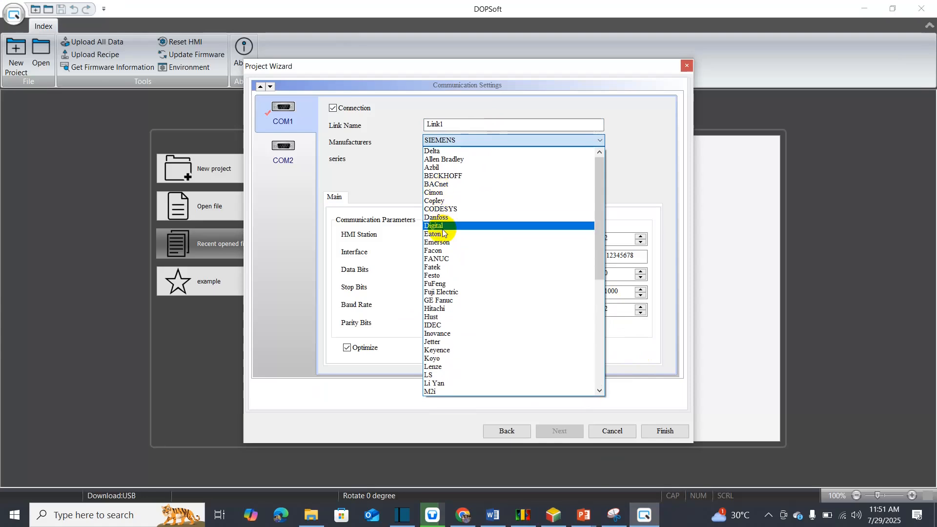
left_click(434, 151)
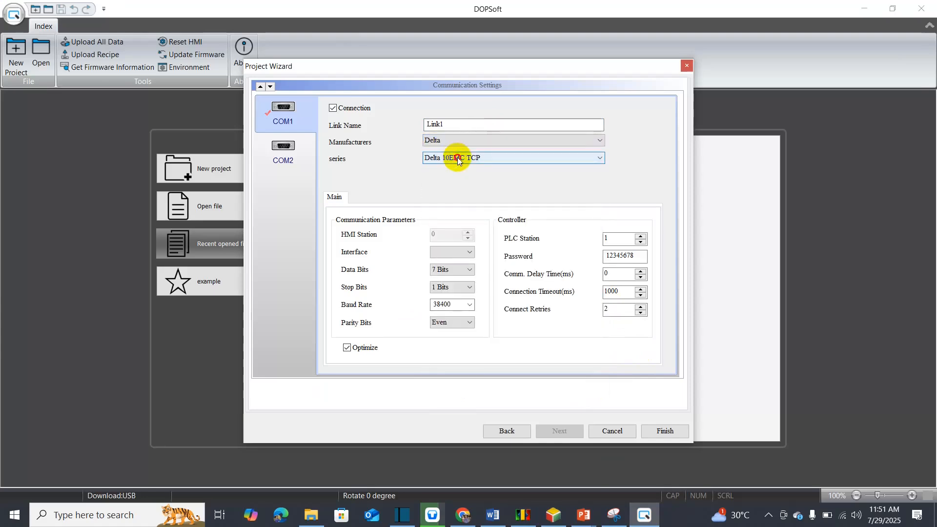
left_click(457, 159)
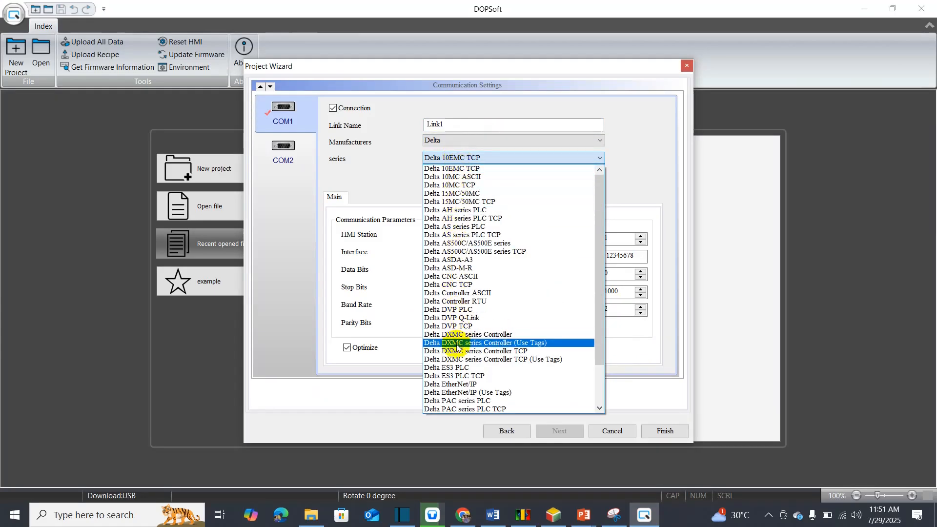
left_click(466, 310)
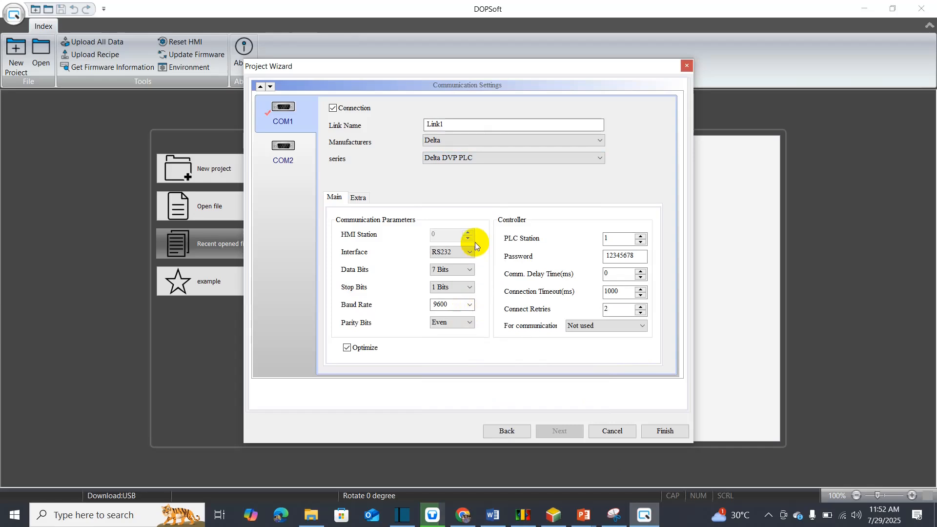
- Use RS232 as the COM1 interface, set the PLC station to 0, and open the communication driver choices
left_click(464, 255)
left_click(448, 263)
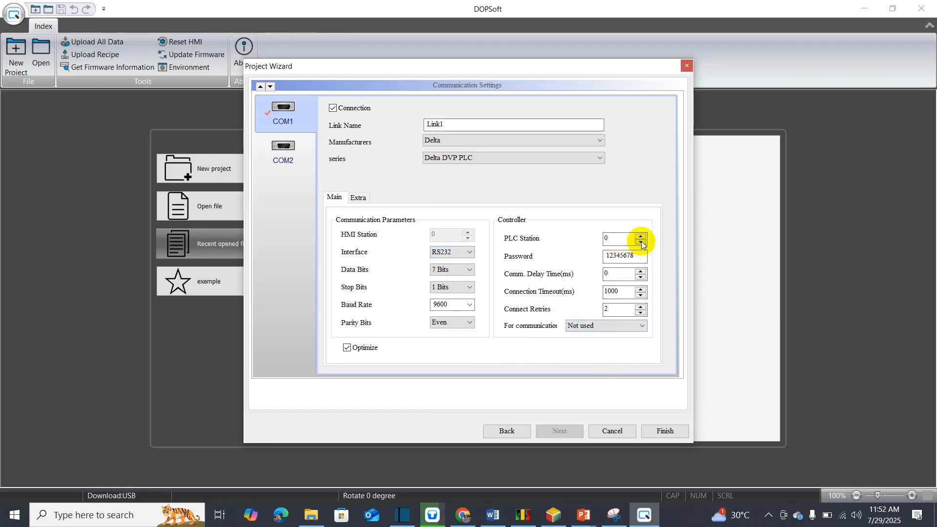
left_click(597, 328)
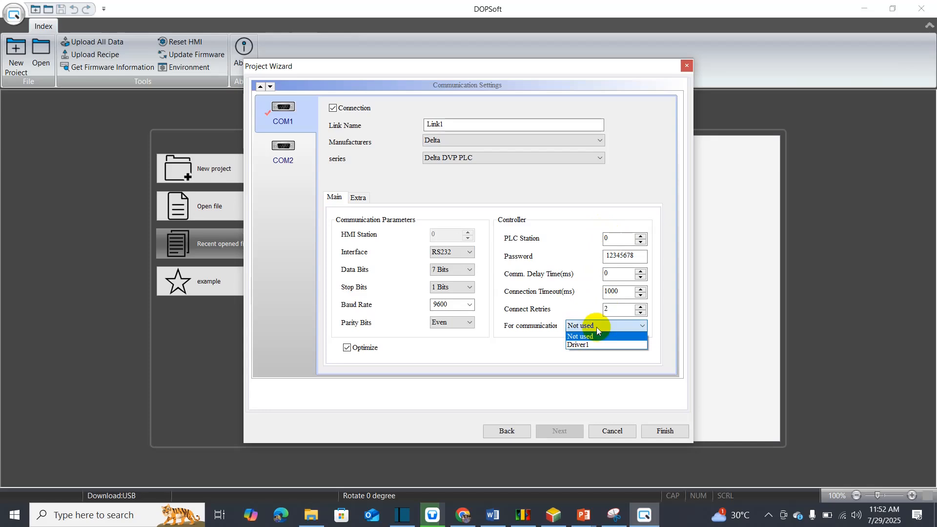
- Check the driver in COMMGR and ISPSoft, and reselect Delta DVP PLC as the COM1 series in DOPSoft
left_click(524, 516)
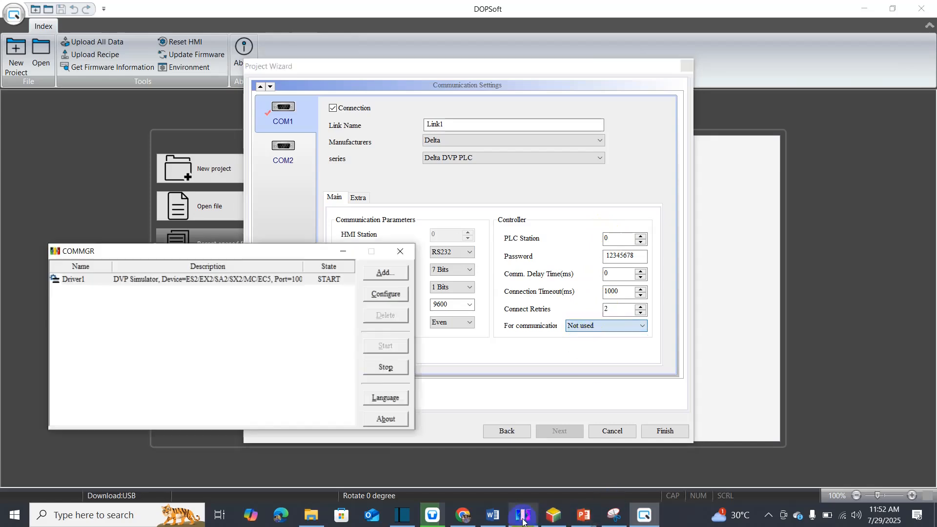
left_click(552, 515)
left_click(522, 516)
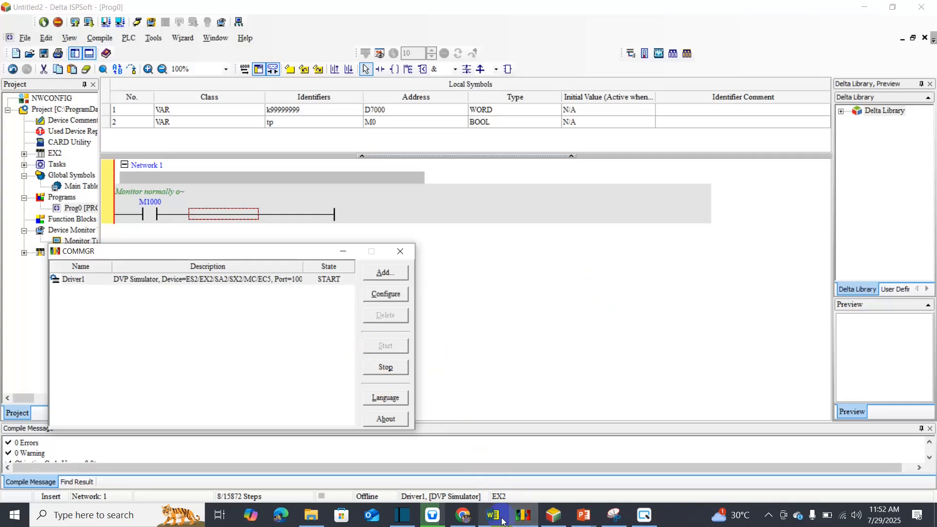
left_click(636, 522)
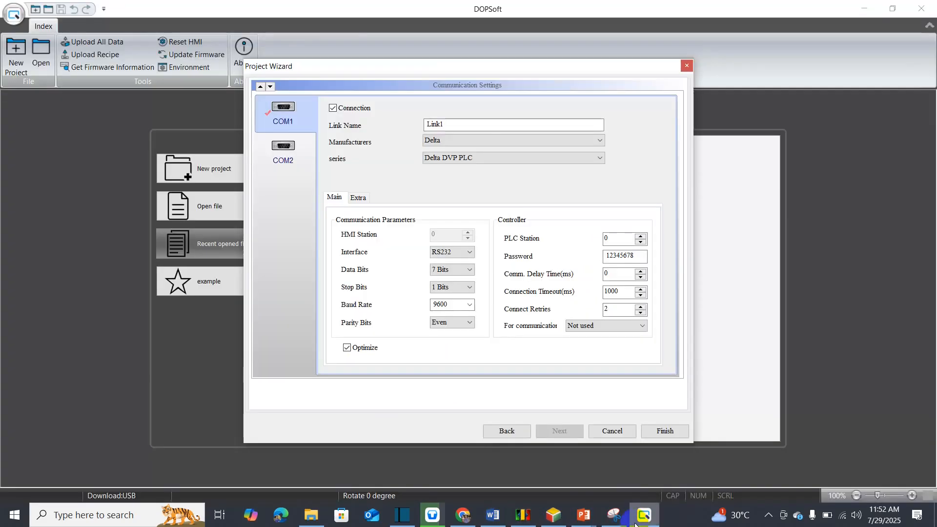
left_click(476, 159)
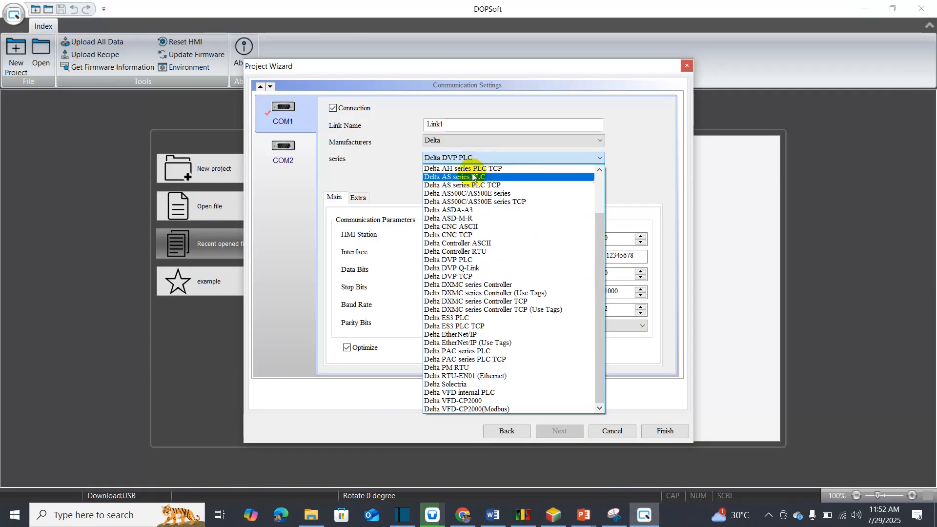
left_click(459, 260)
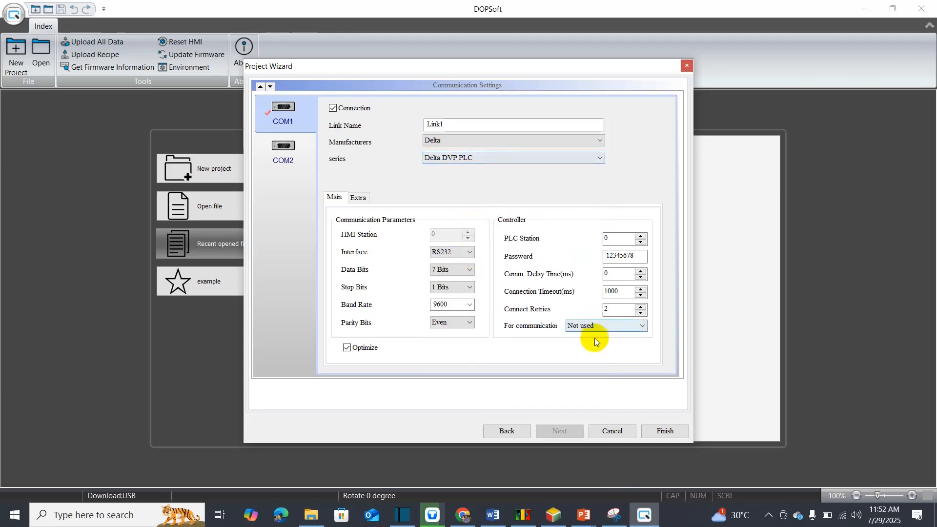
- Check the driver name in COMMGR, assign Driver1 for communication on COM1, and finish the project wizard
left_click(522, 515)
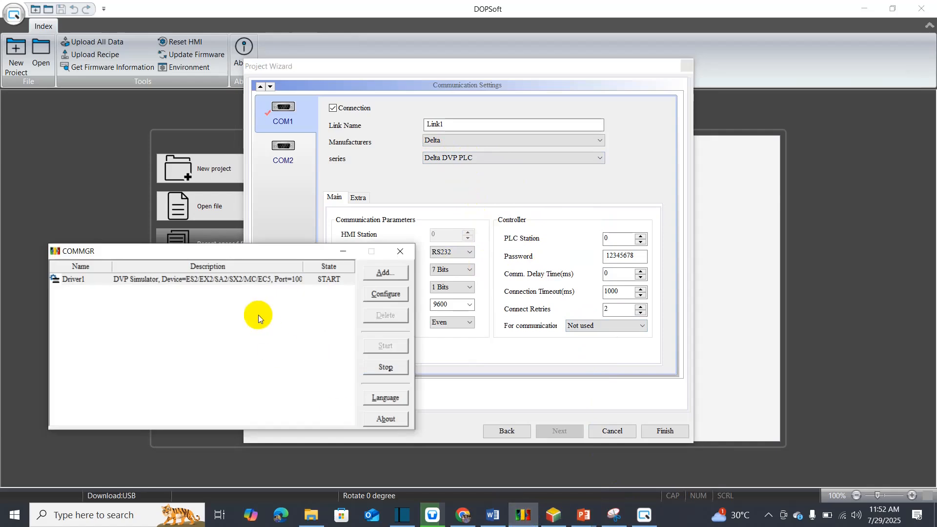
left_click(583, 326)
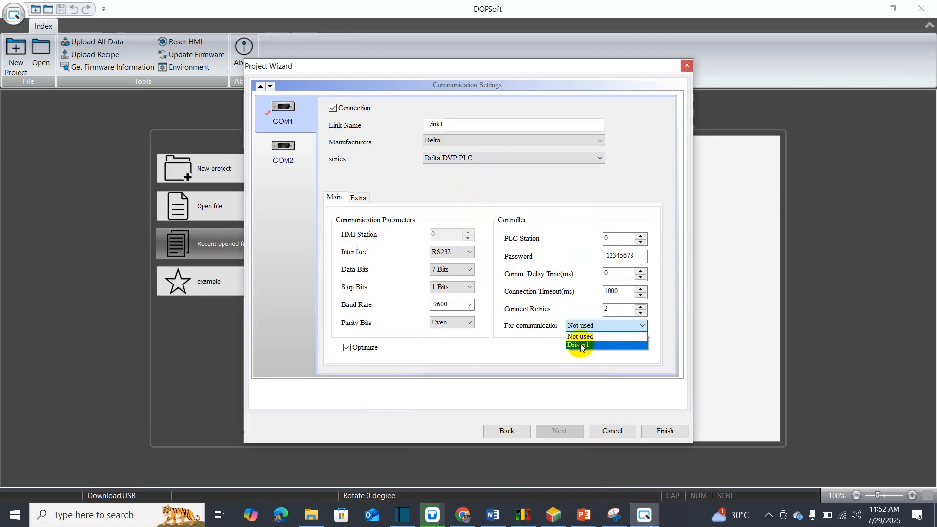
left_click(579, 345)
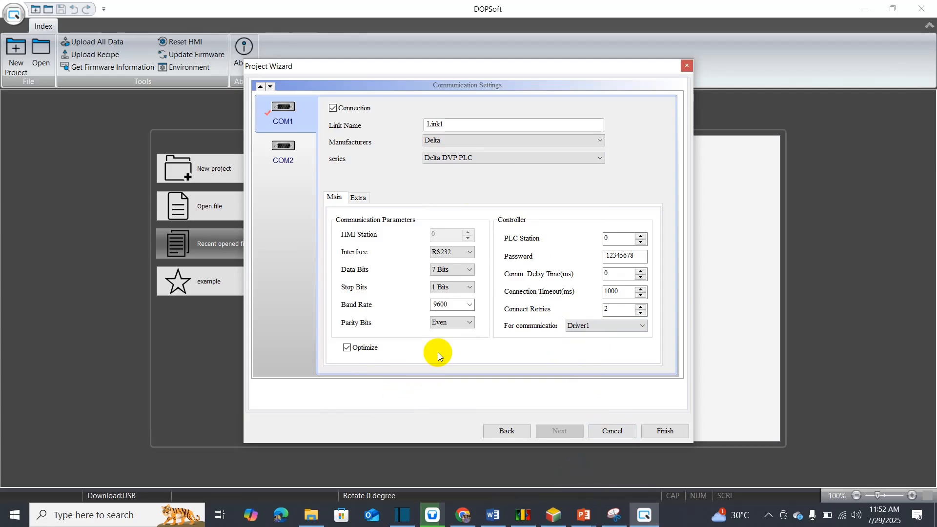
left_click(666, 432)
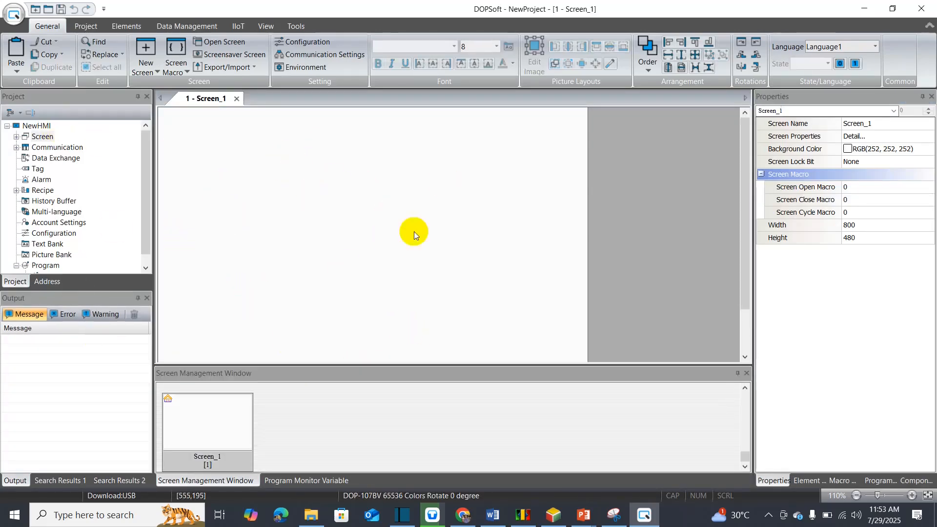
- Set the background color of Screen_1 to green, RGB(0, 255, 0)
left_click(912, 496)
left_click(857, 496)
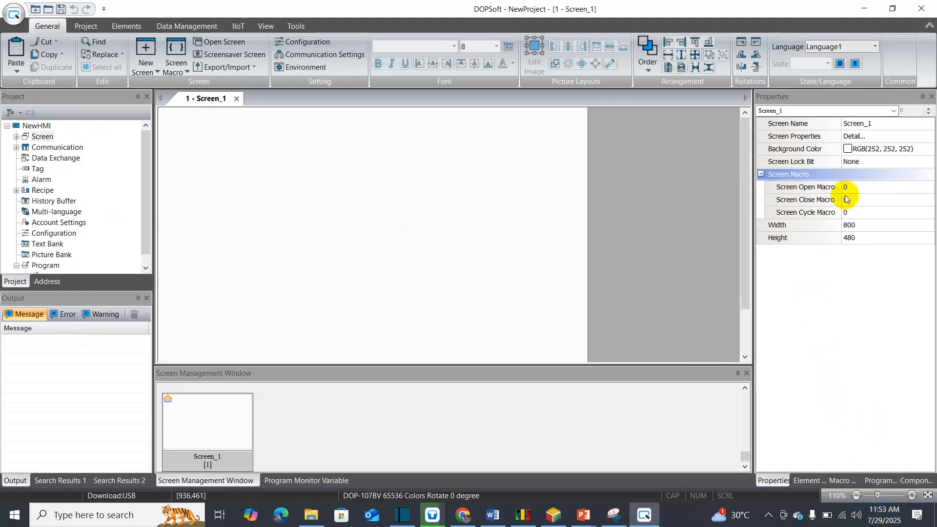
left_click(815, 136)
left_click(881, 151)
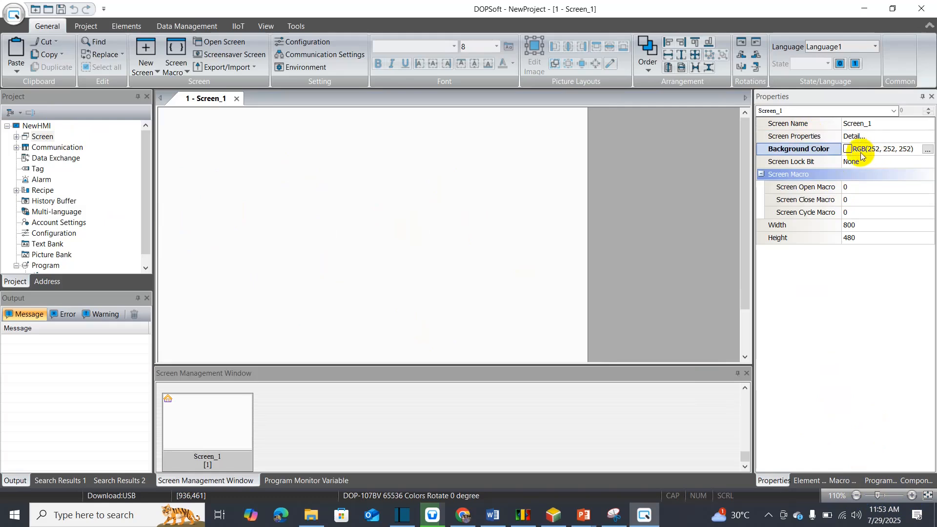
left_click(927, 148)
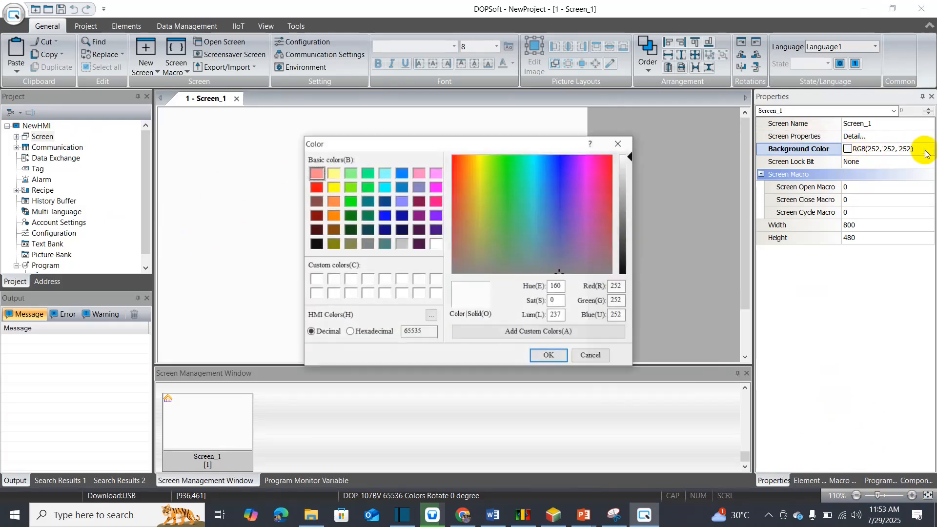
left_click(347, 205)
left_click(548, 353)
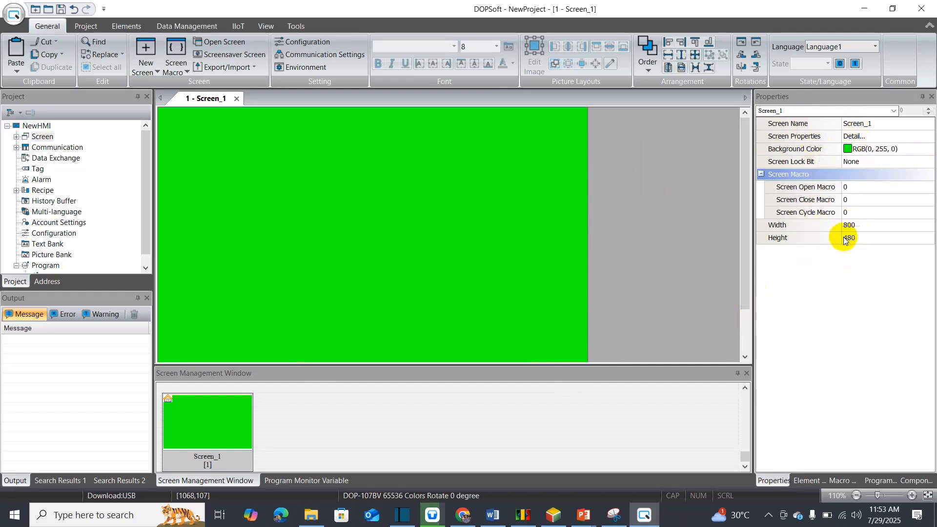
- Set the background color of Screen_1 to white, RGB(255, 255, 255)
left_click(883, 148)
left_click(926, 148)
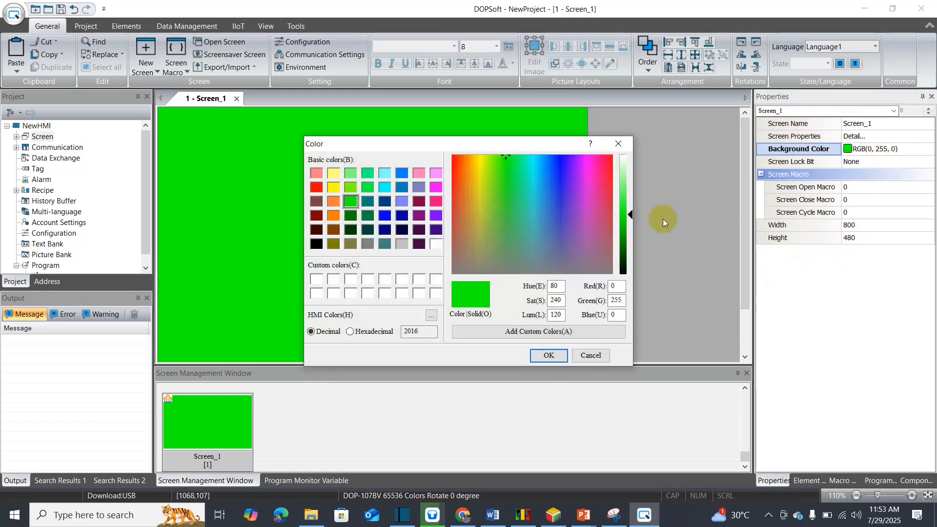
left_click(436, 245)
left_click(548, 355)
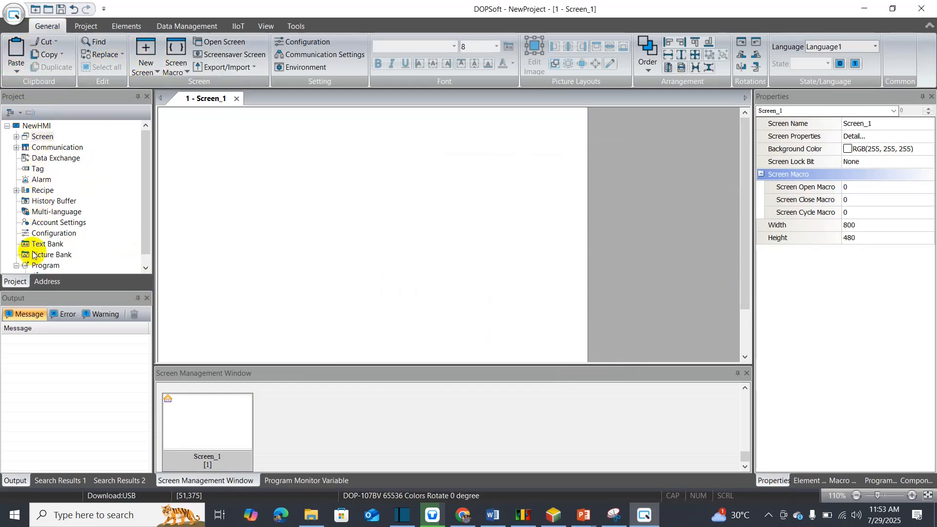
left_click(86, 26)
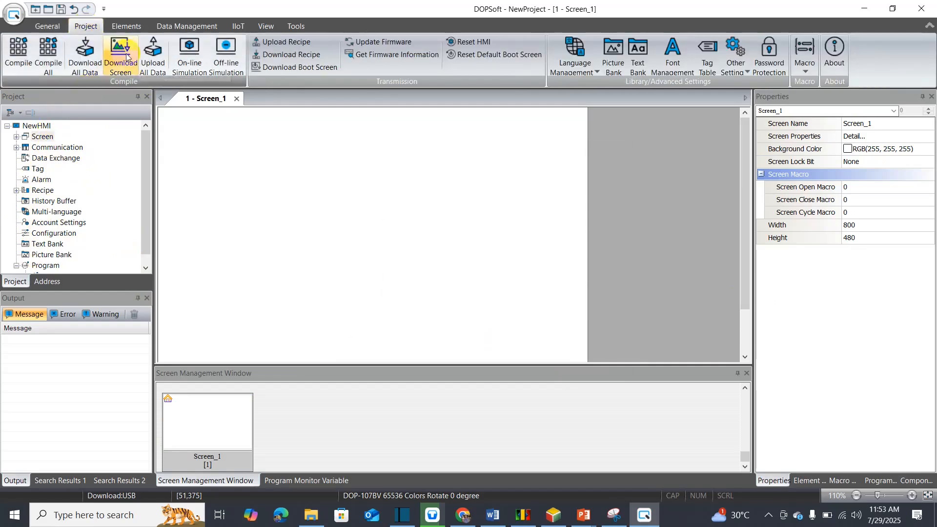
left_click(125, 27)
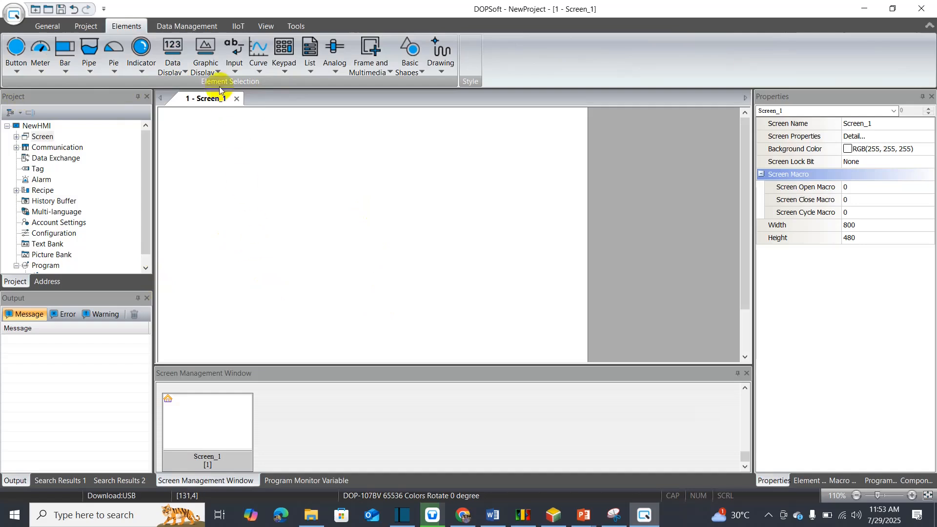
left_click(171, 29)
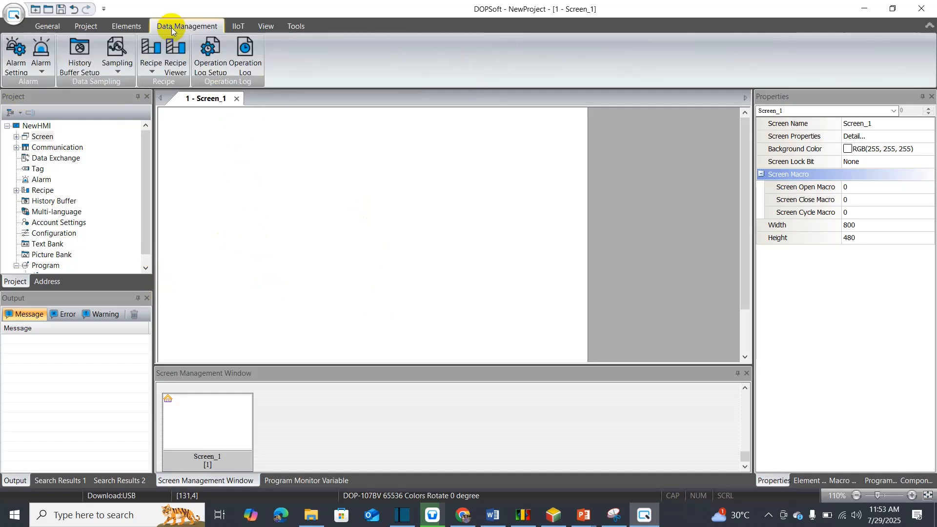
left_click(86, 25)
left_click(48, 26)
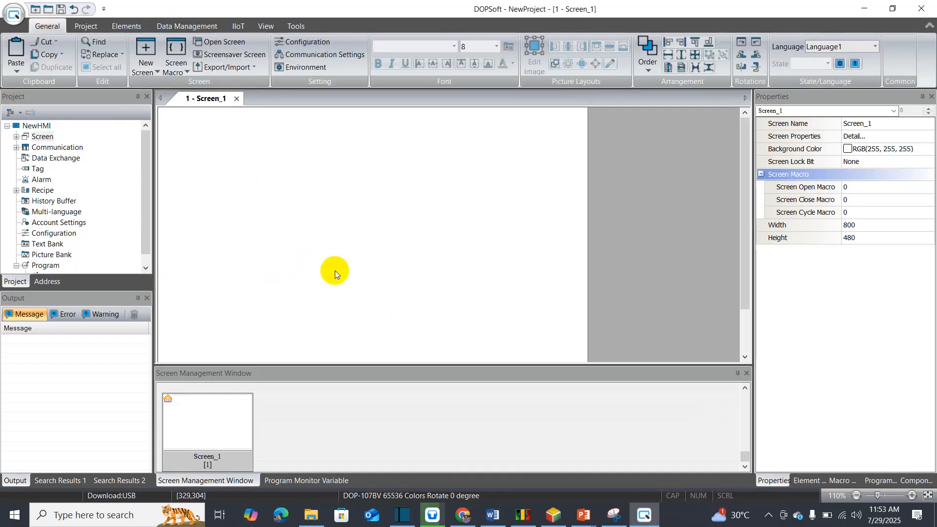
- Save the project to the Desktop as a Delta Panel Advanced file named "DOPSoft project-1"
left_click(10, 15)
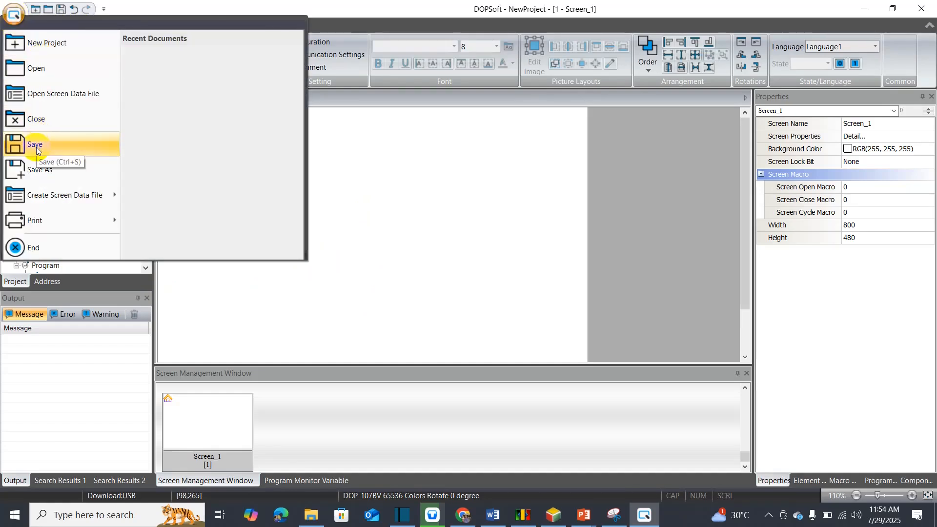
left_click(37, 171)
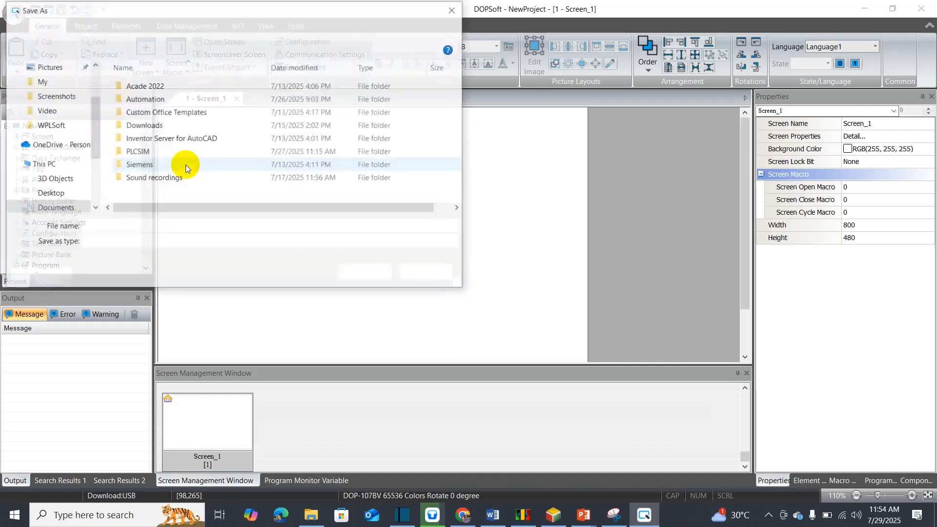
left_click(48, 193)
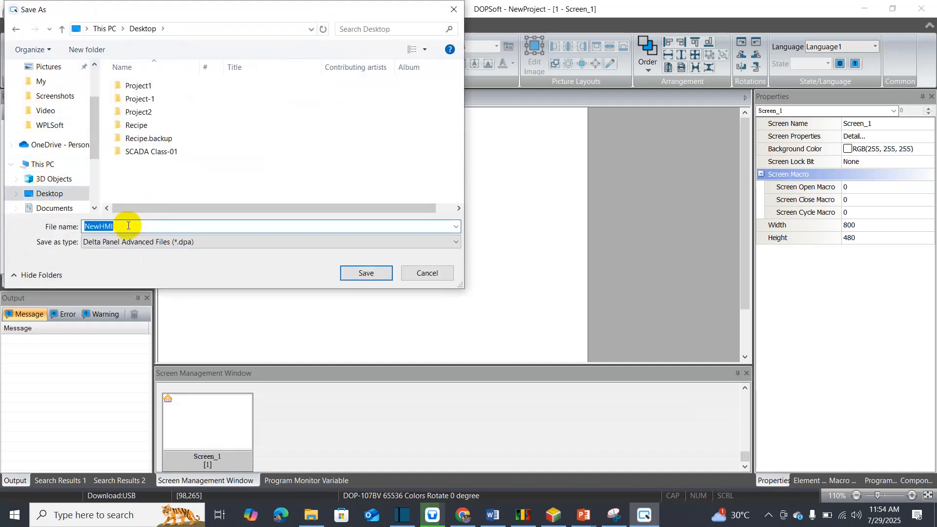
type("DO")
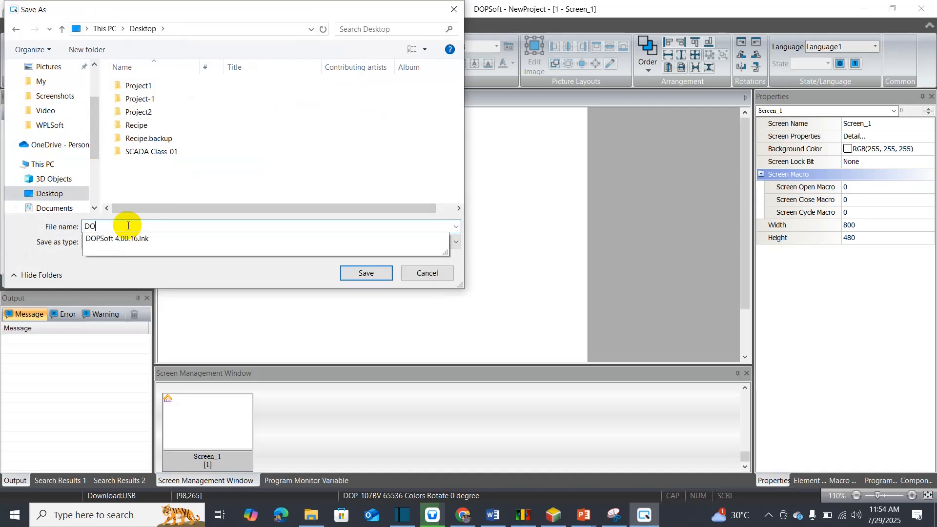
type("PSoft projec")
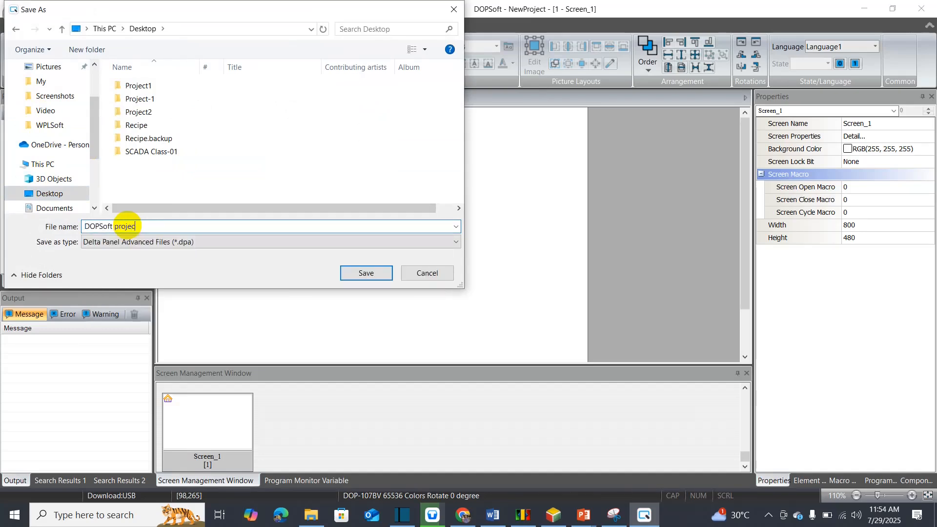
type("t-1")
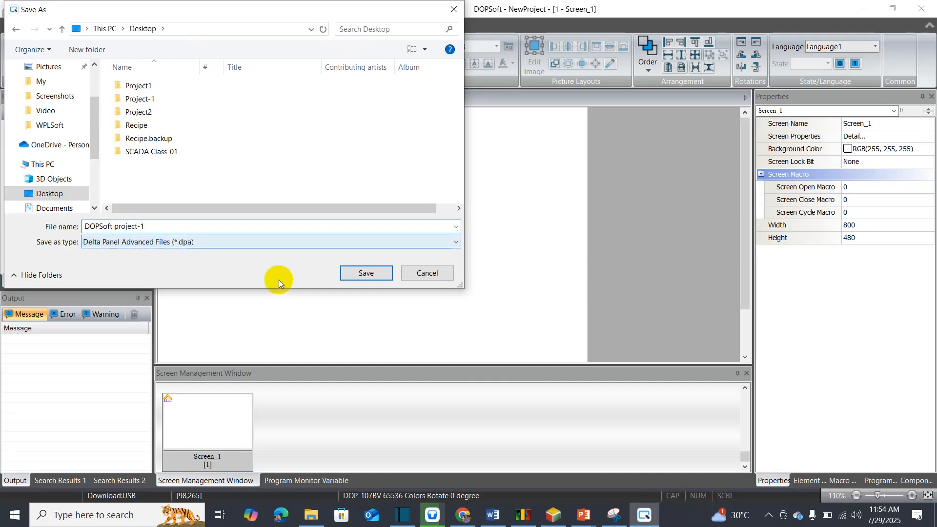
left_click(364, 273)
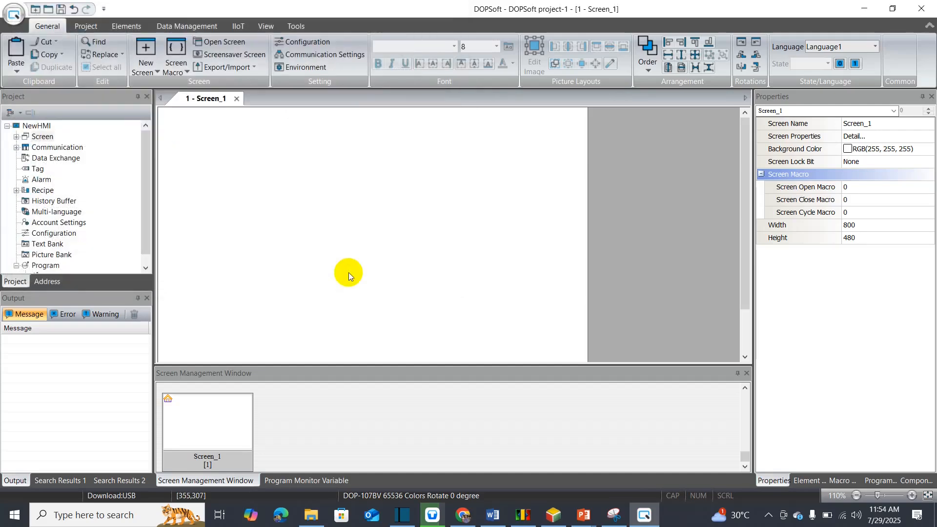
- Close DOPSoft, go to the Windows desktop, and reopen the saved "DOPSoft project-1" file from there
left_click(930, 7)
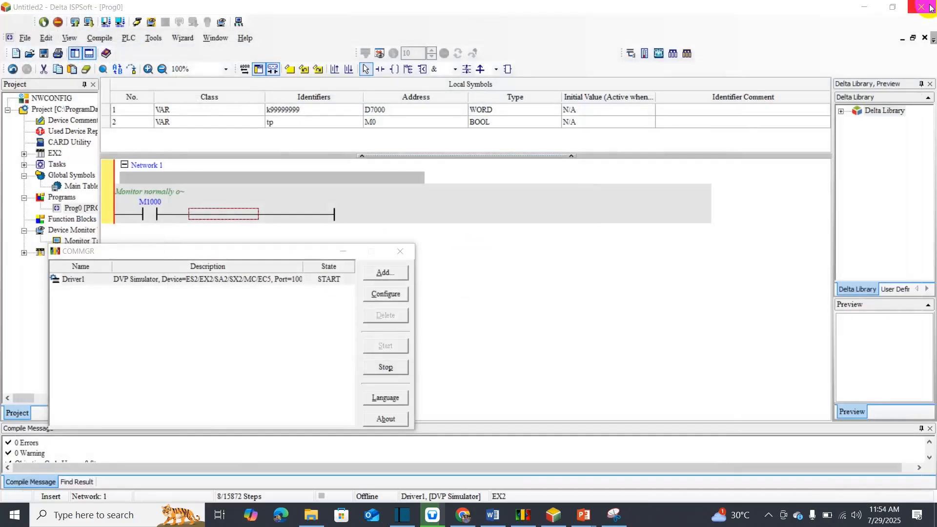
left_click(930, 7)
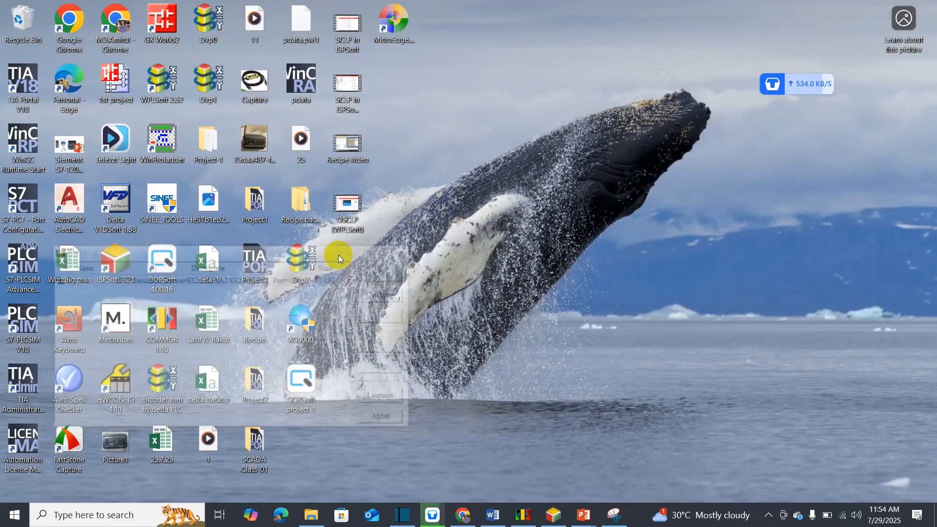
left_click(300, 381)
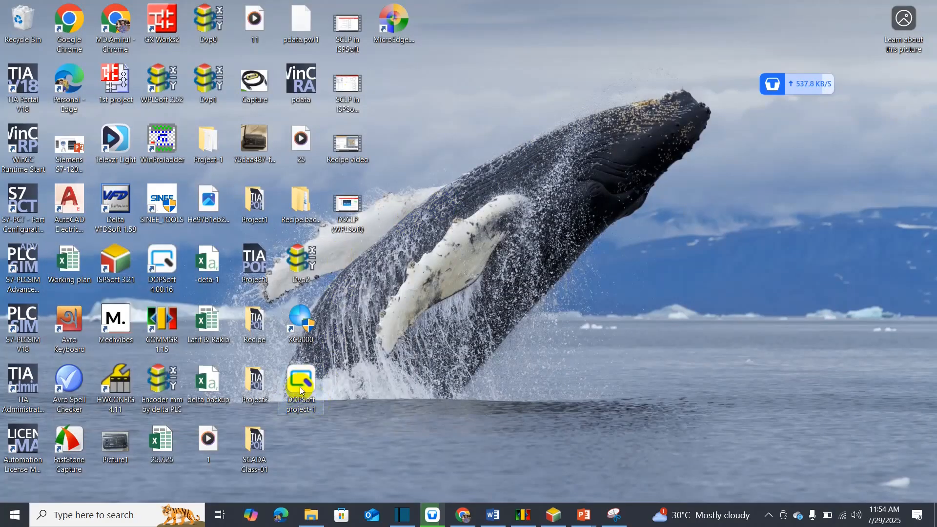
double_click(305, 385)
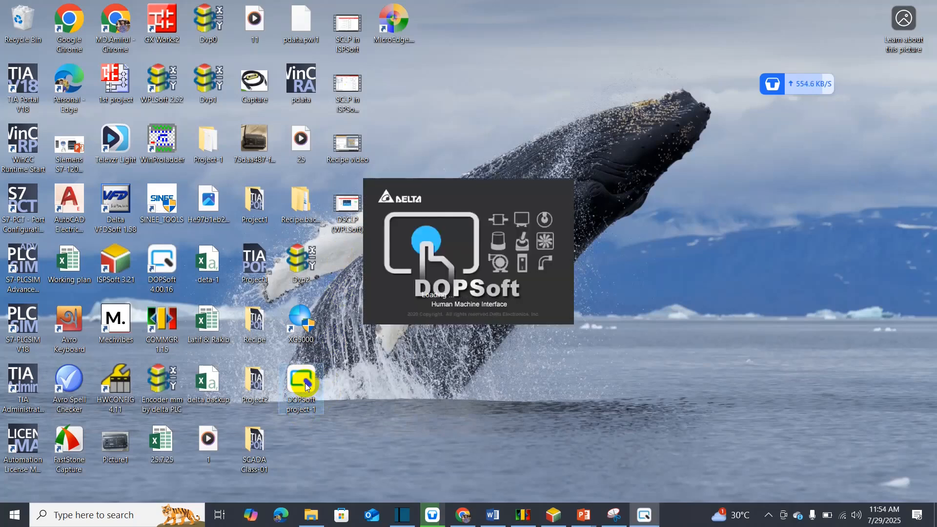